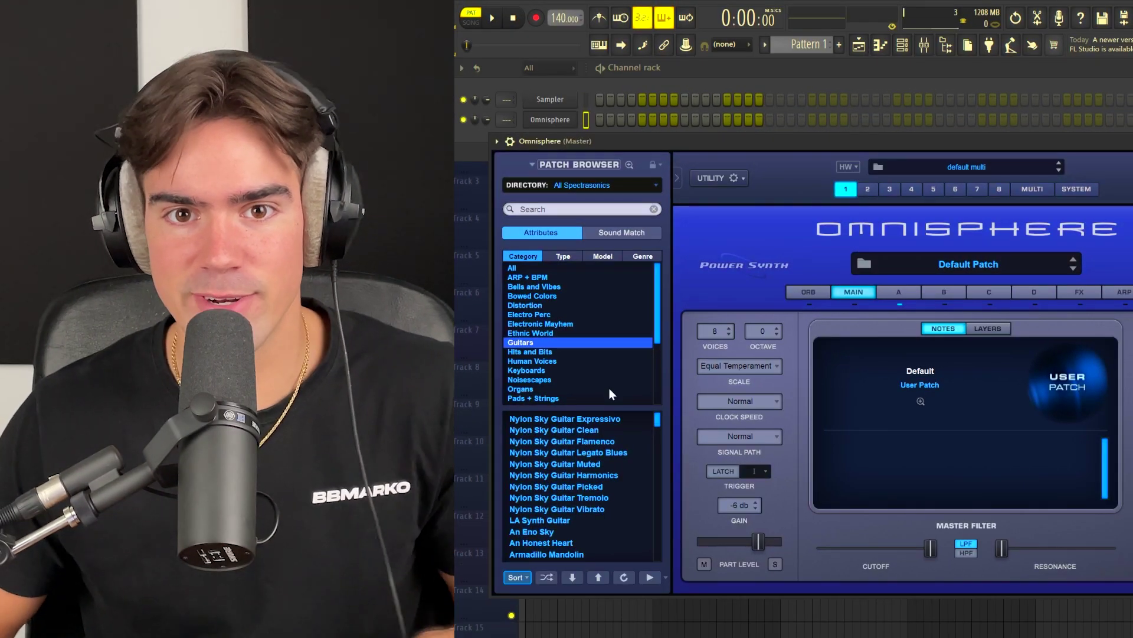
Load the Nylon Sky Guitar Clean patch from Omnisphere's Guitars category
left_click(592, 431)
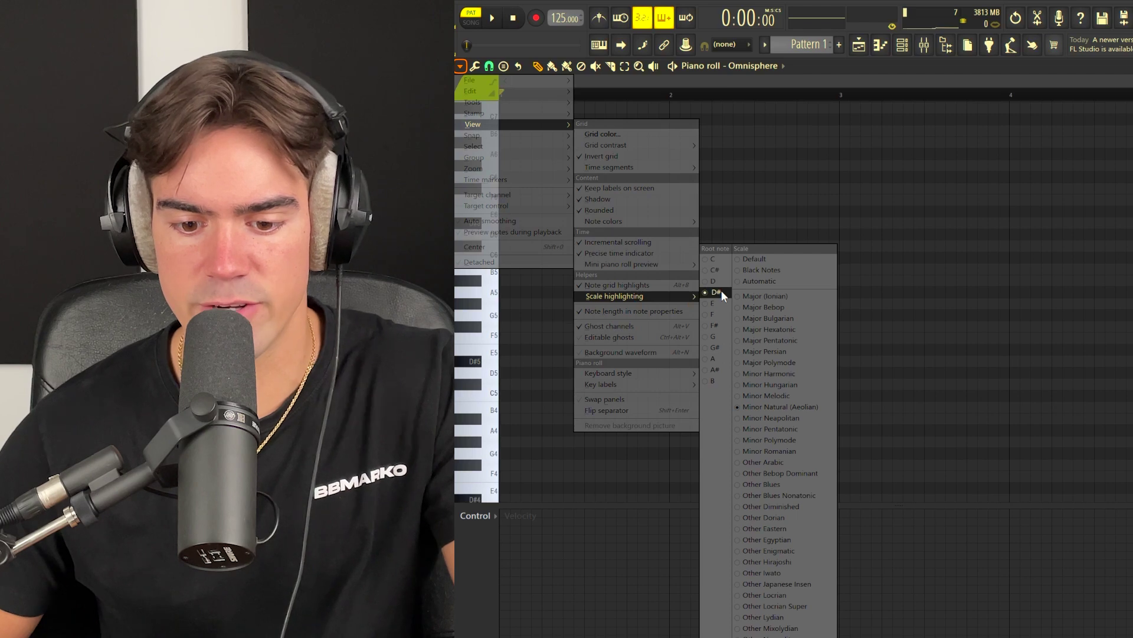
Set the piano roll's scale highlighting to root D# with Minor Natural (Aeolian)
left_click(722, 291)
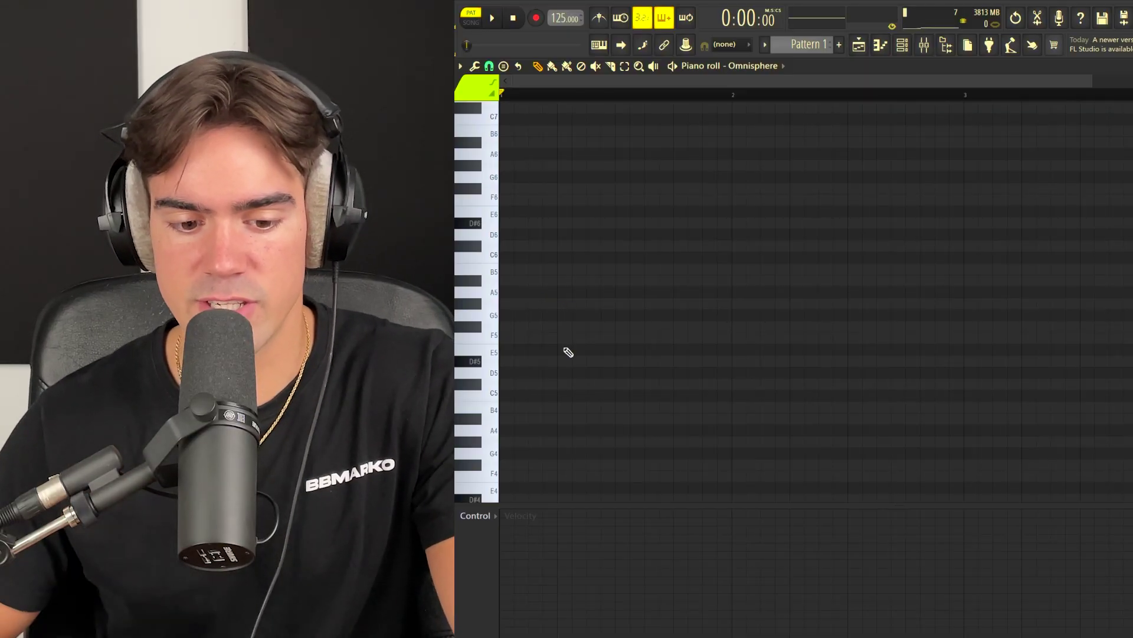
Draw D#4/A#4 bass notes under F5, F#5 and D#5 melody notes, then duplicate them with Ctrl+B
left_click(511, 362)
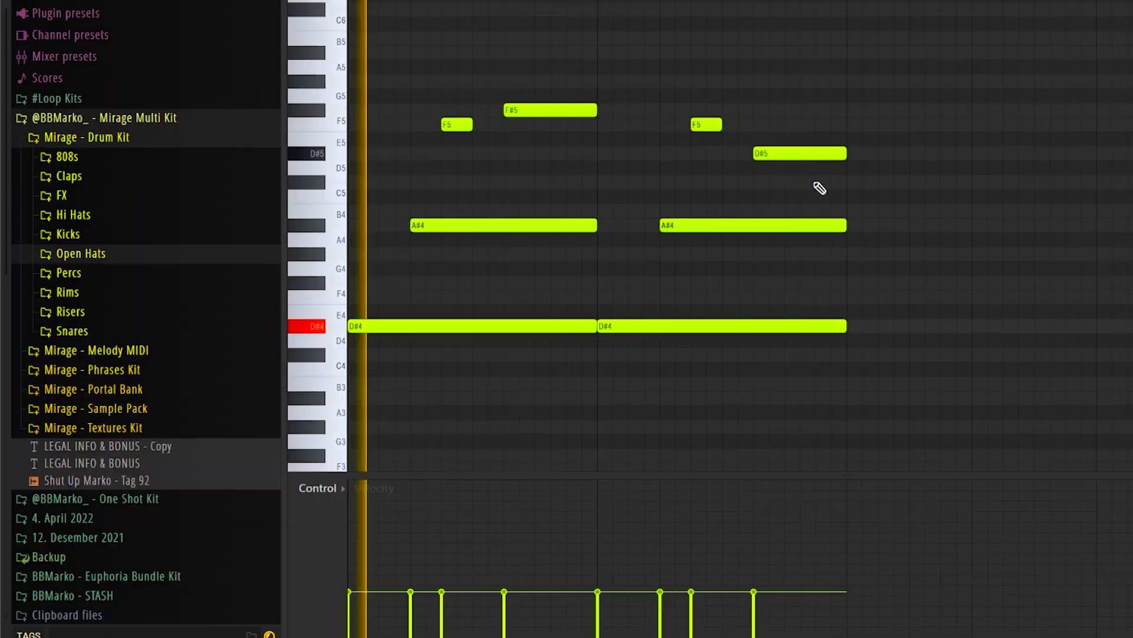
scroll(817, 187, "down", 2)
key("ctrl+a")
key("ctrl+b")
key("ctrl+d")
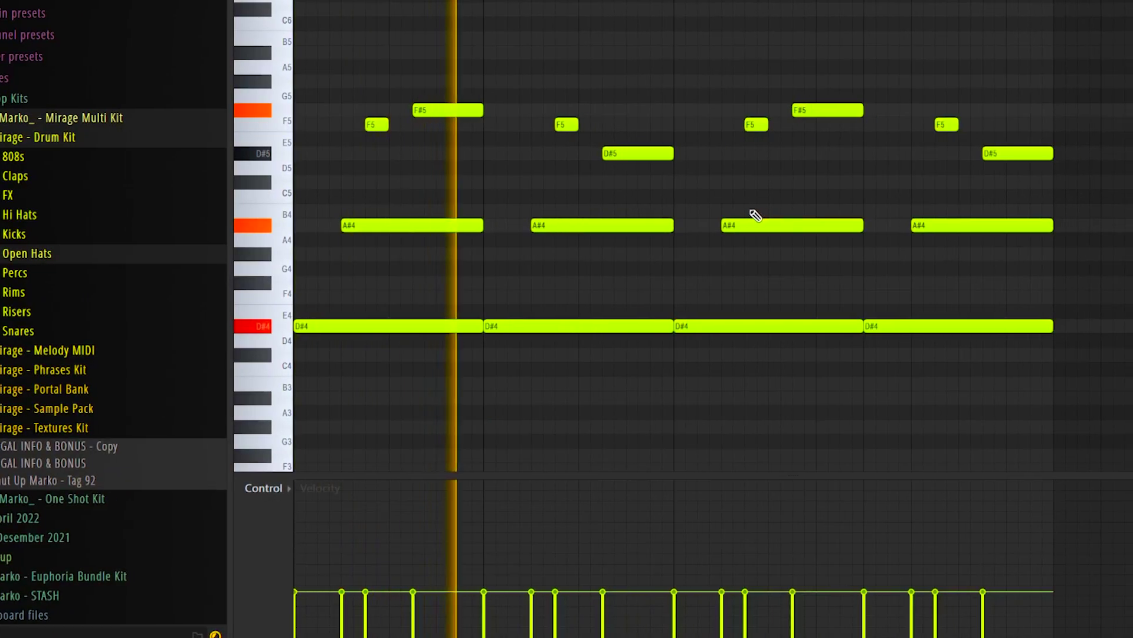
scroll(755, 215, "down", 2)
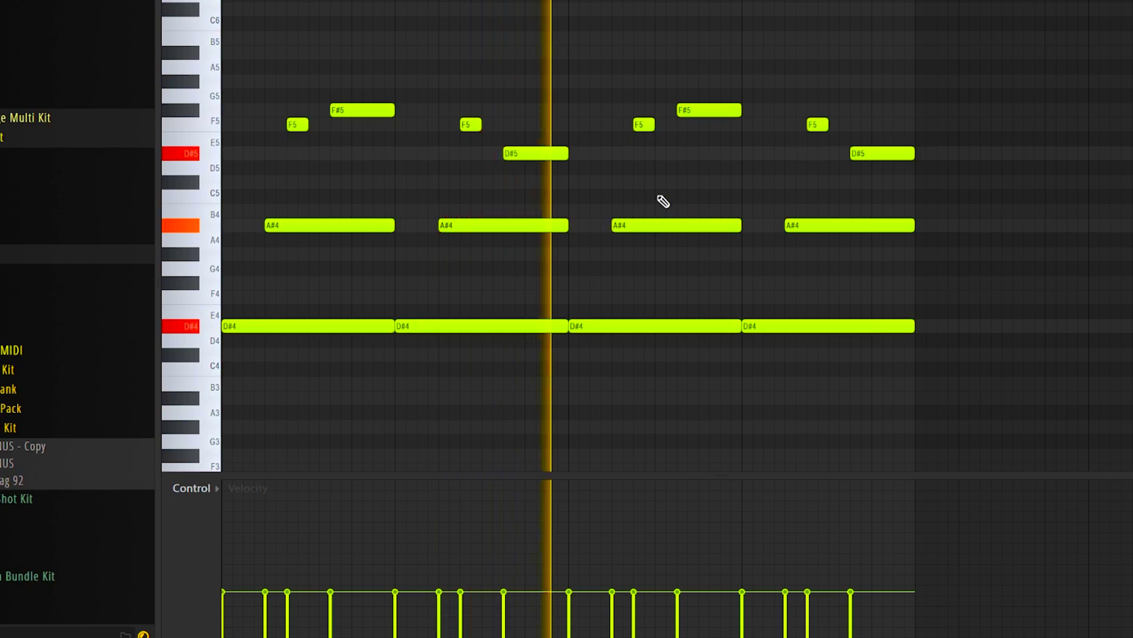
scroll(683, 189, "down", 2)
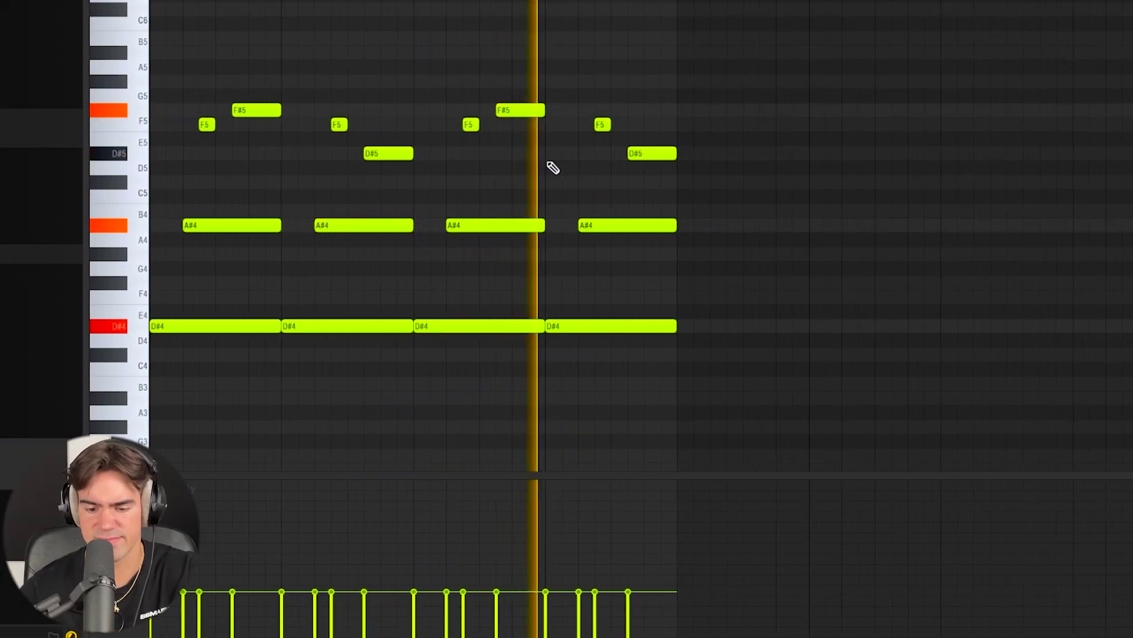
key("space")
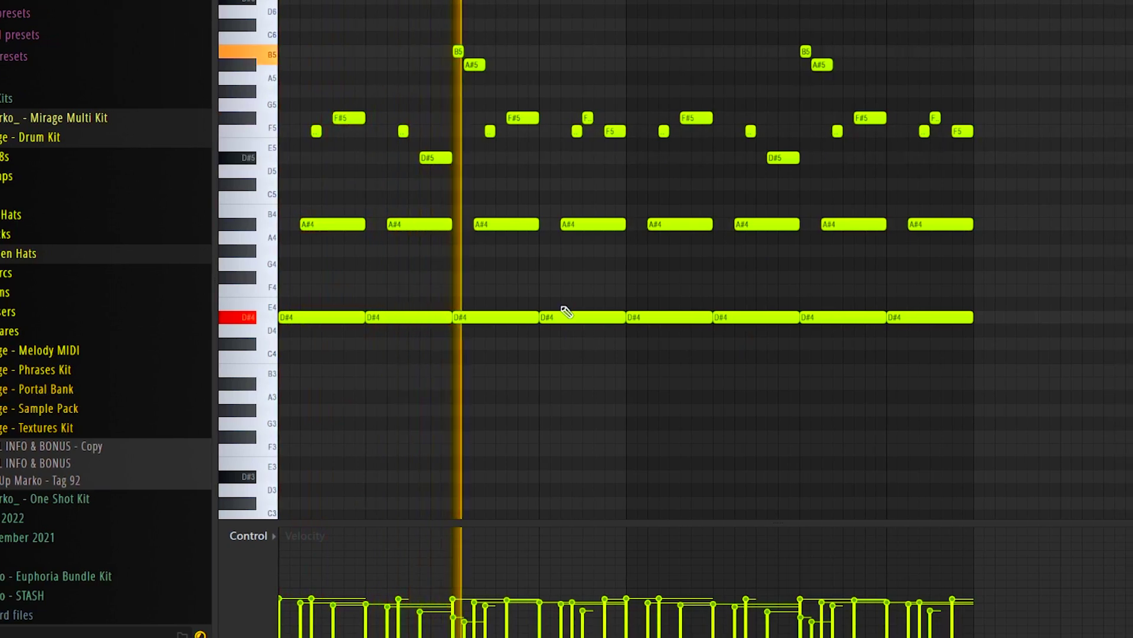
Box-select the B5 and A#5 note pairs, then clear the selection
left_click_drag(461, 46, 821, 83)
key("ctrl+d")
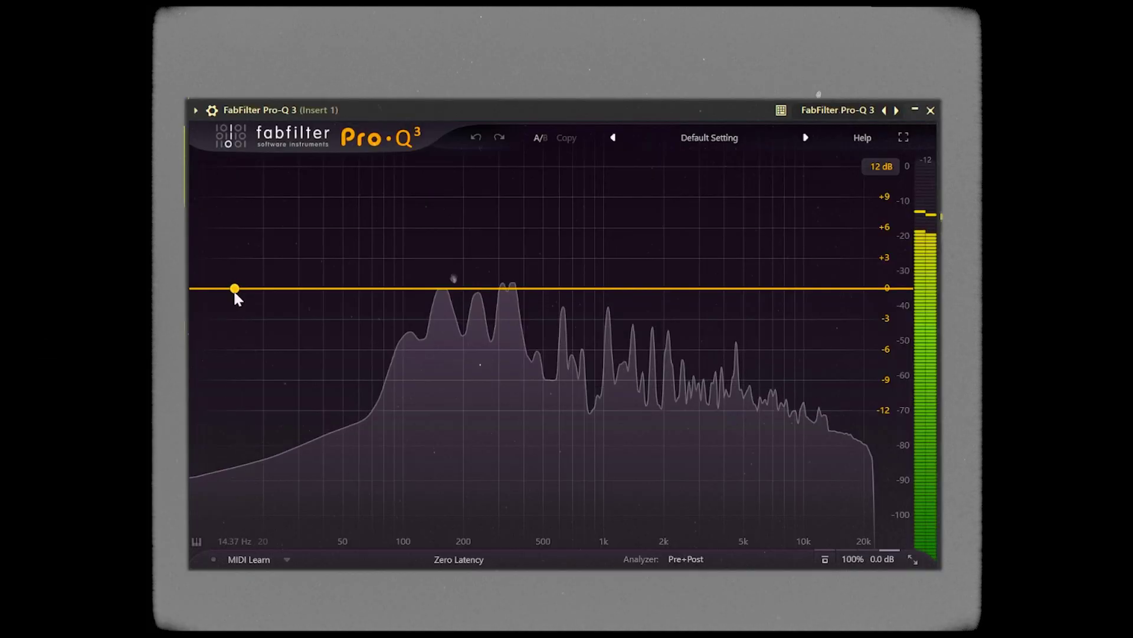
In Pro-Q 3, cut the guitar's lows below ~174 Hz and dip about −1.96 dB near 290 Hz
left_click_drag(238, 286, 448, 322)
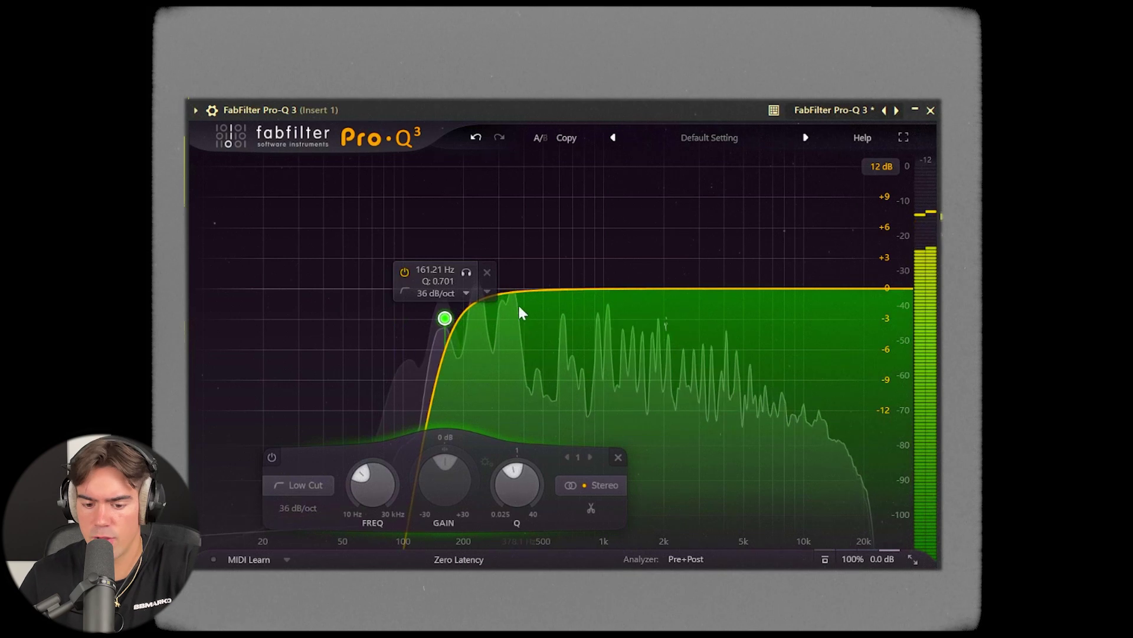
mouse_move(513, 289)
left_mouse_down()
mouse_move(499, 314)
mouse_move(451, 328)
mouse_move(511, 311)
left_mouse_up()
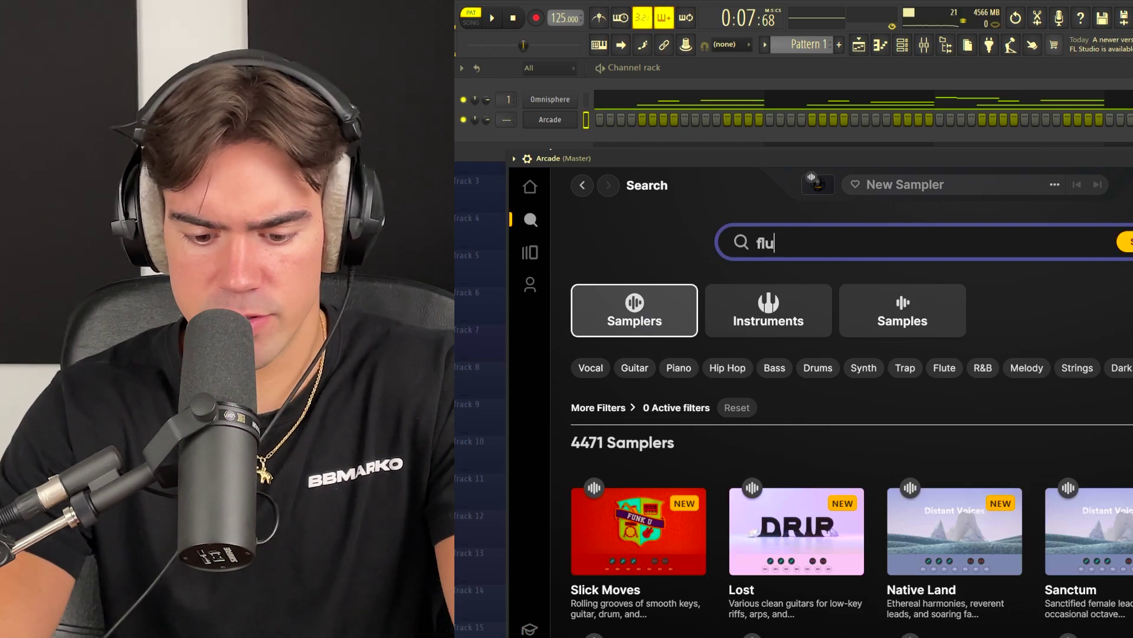
Search Arcade's sampler browser for 'flute'
type("e")
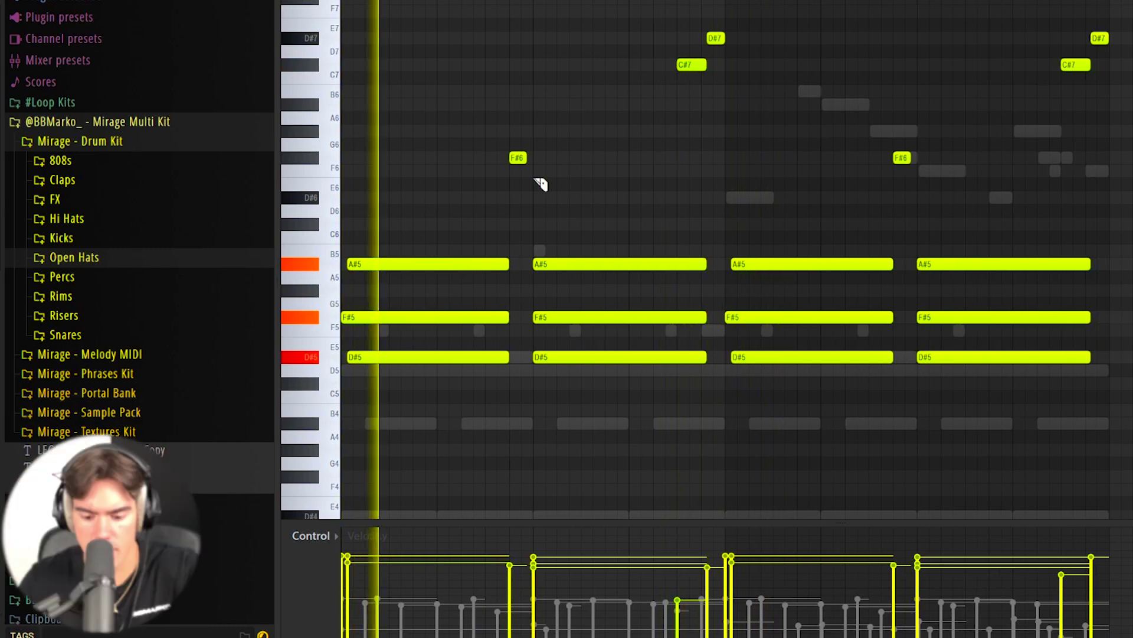
Select the high F#6 and C#7 pad notes, then add a D#7 note at the end of bar four
left_click_drag(499, 1, 1120, 185)
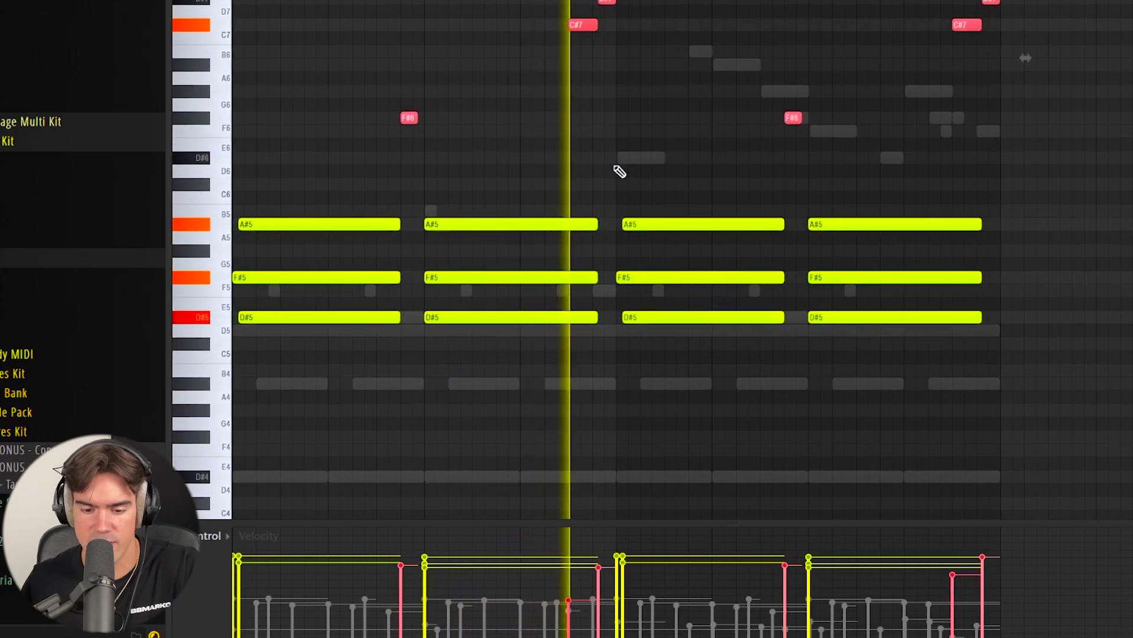
left_click_drag(534, 17, 968, 78)
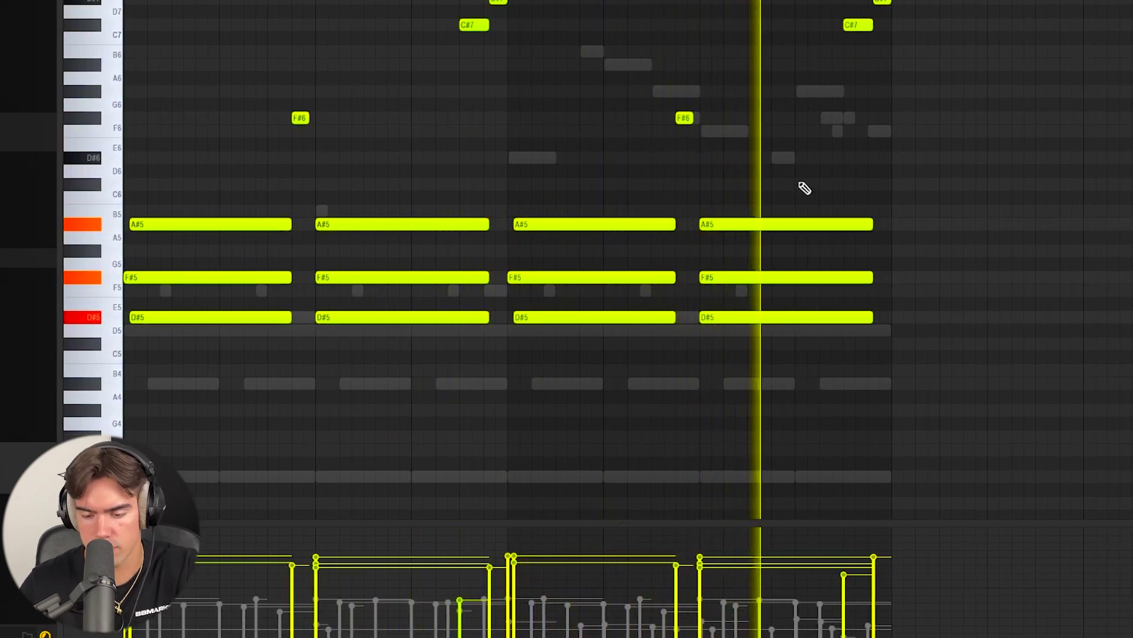
scroll(811, 183, "up", 1)
left_click(888, 38)
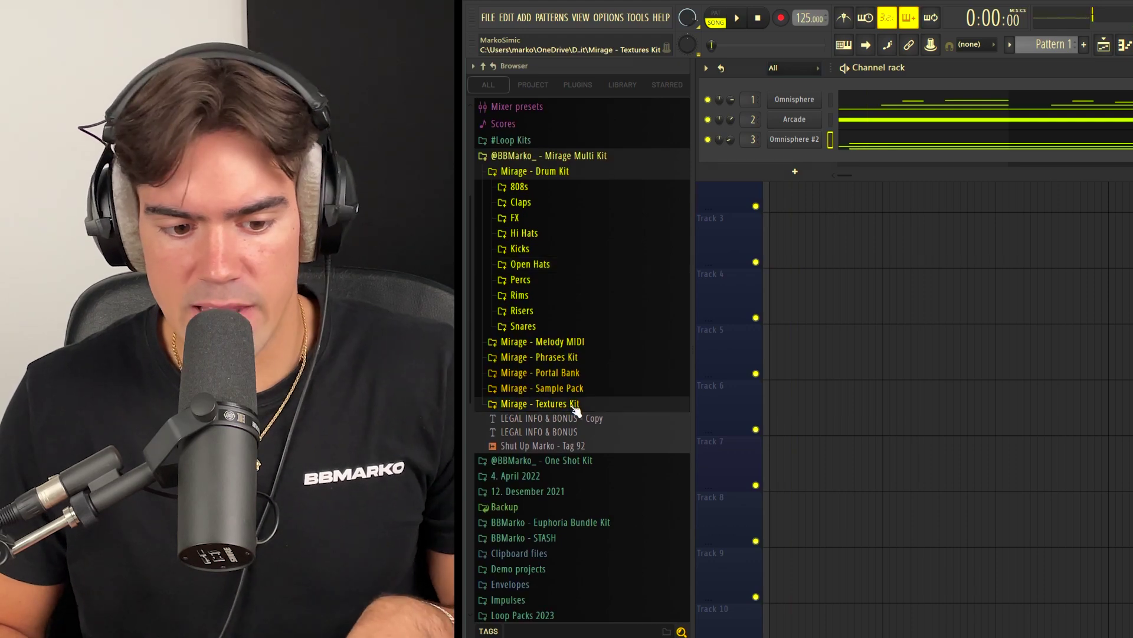
Drag the City At Night texture from Mirage - Textures Kit into the playlist and play it
left_click(569, 404)
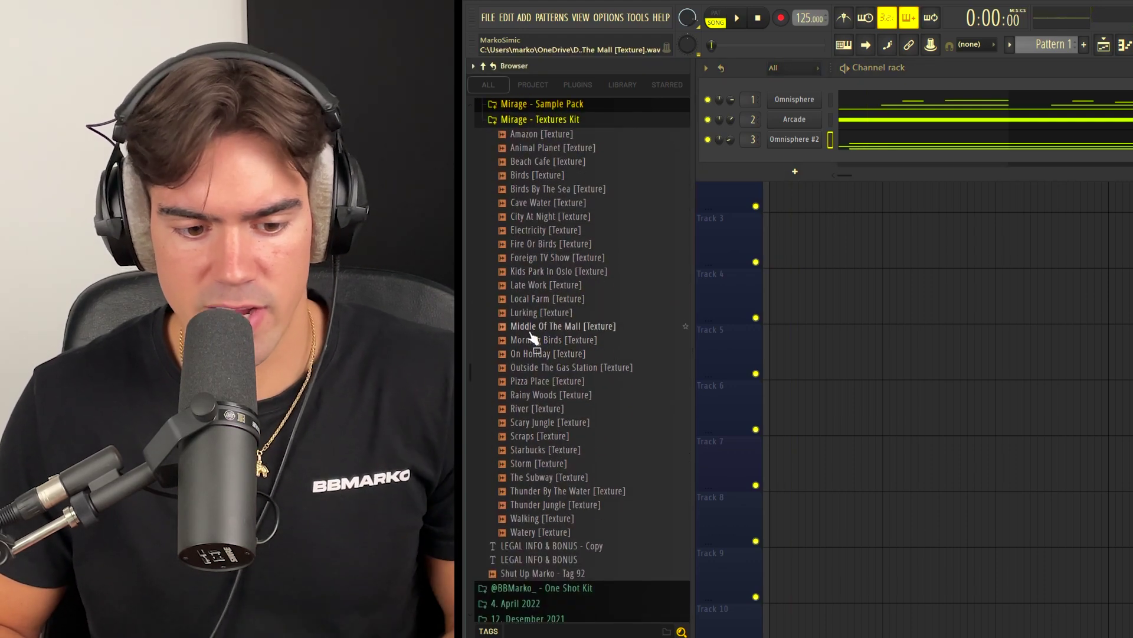
left_click_drag(539, 314, 926, 290)
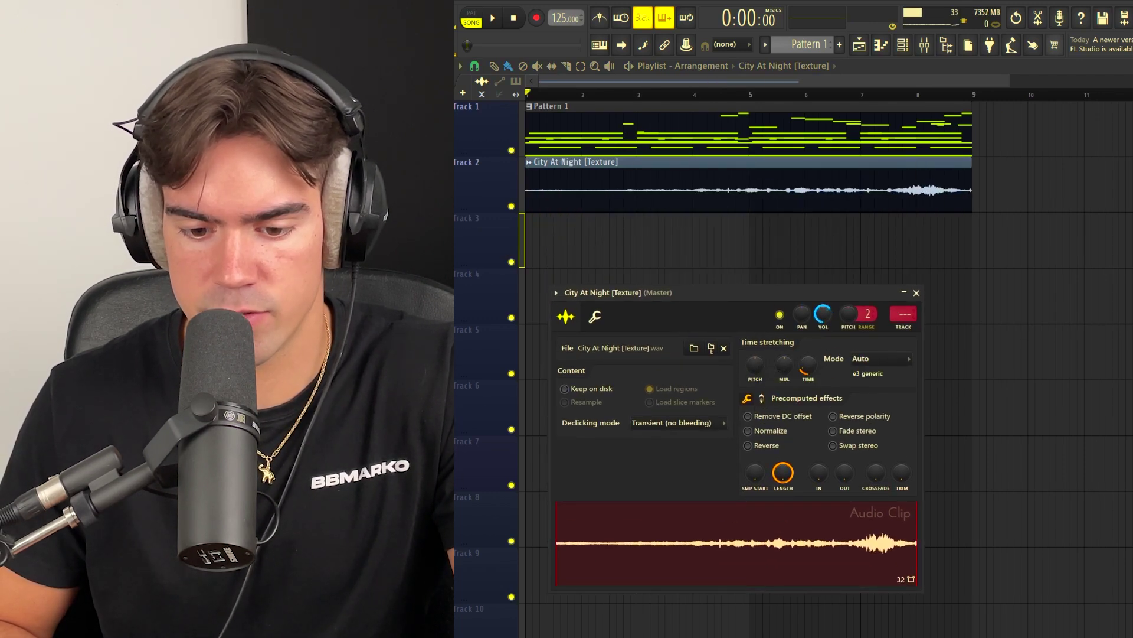
key("space")
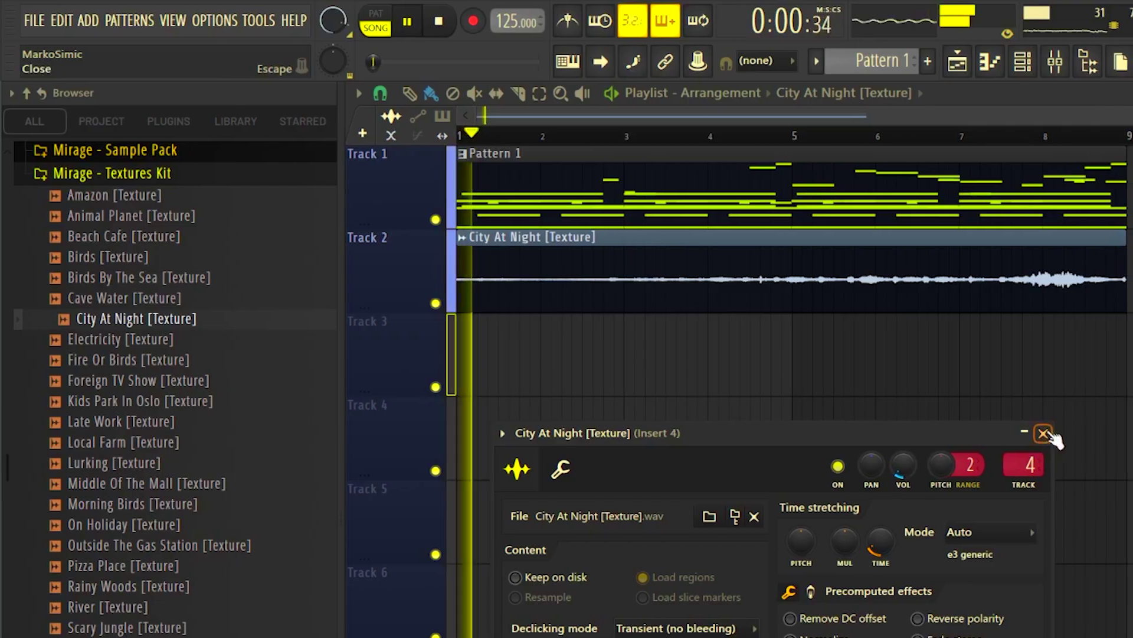
left_click(916, 292)
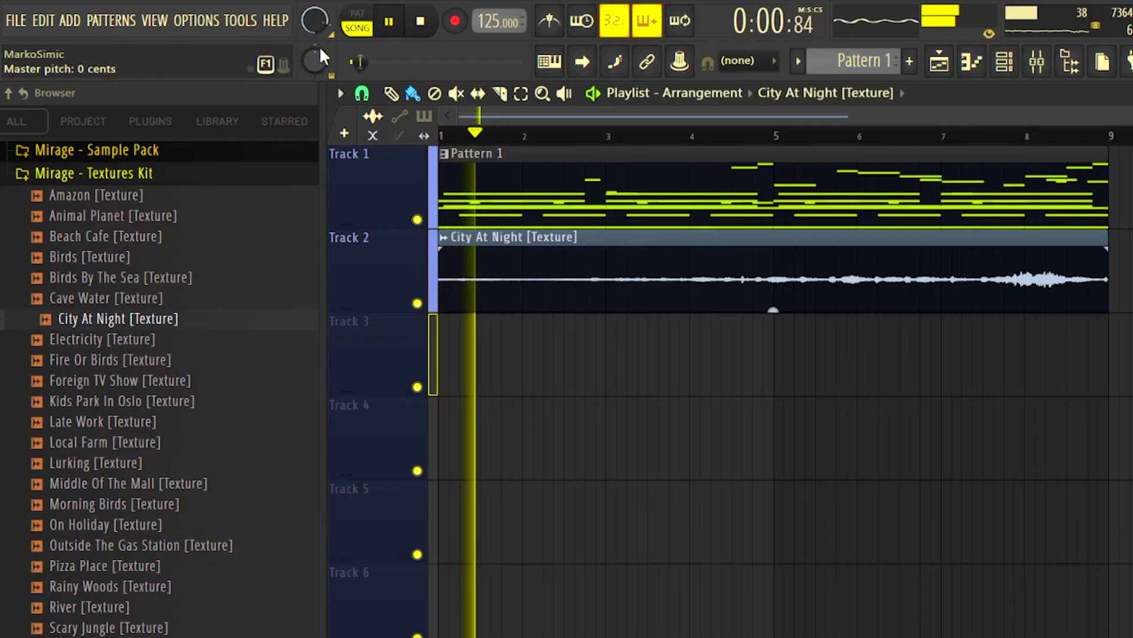
Move City At Night down, split Pattern 1 by channel, and put Omnisphere #2 on Track 4
left_click(951, 251)
left_click_drag(954, 255, 844, 468)
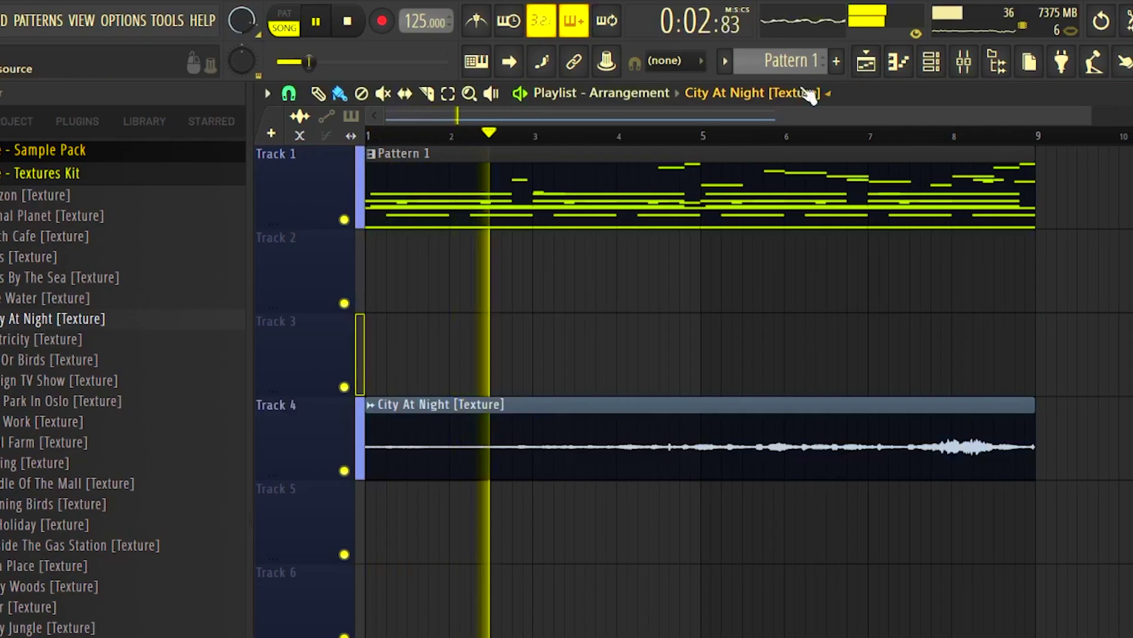
left_click(823, 60)
left_click(896, 326)
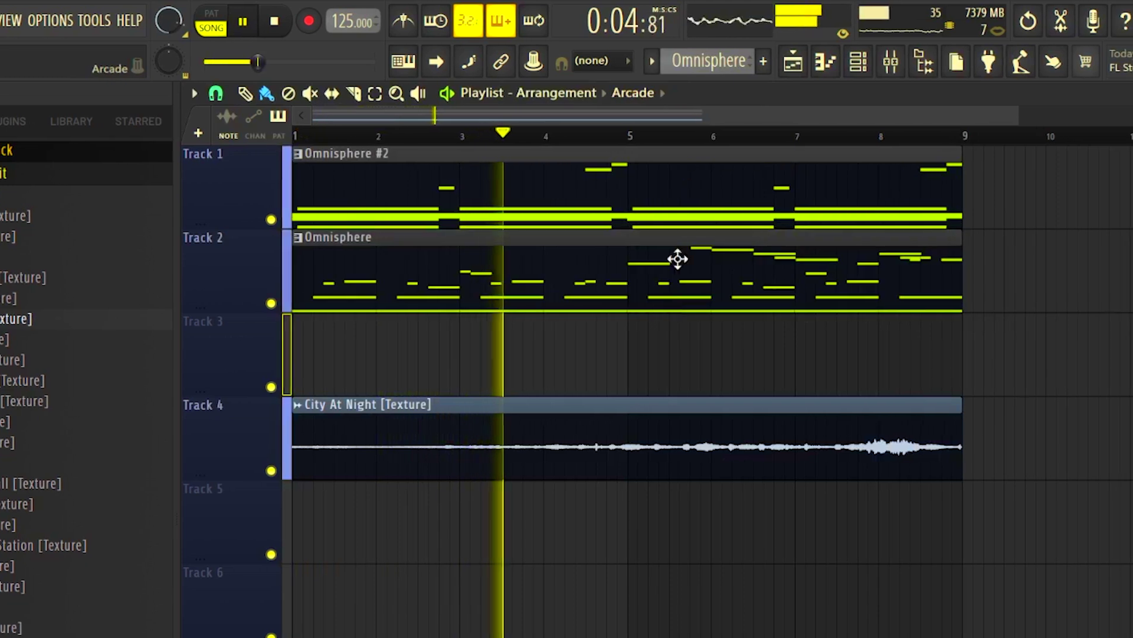
left_click(703, 430)
left_click_drag(630, 429, 599, 513)
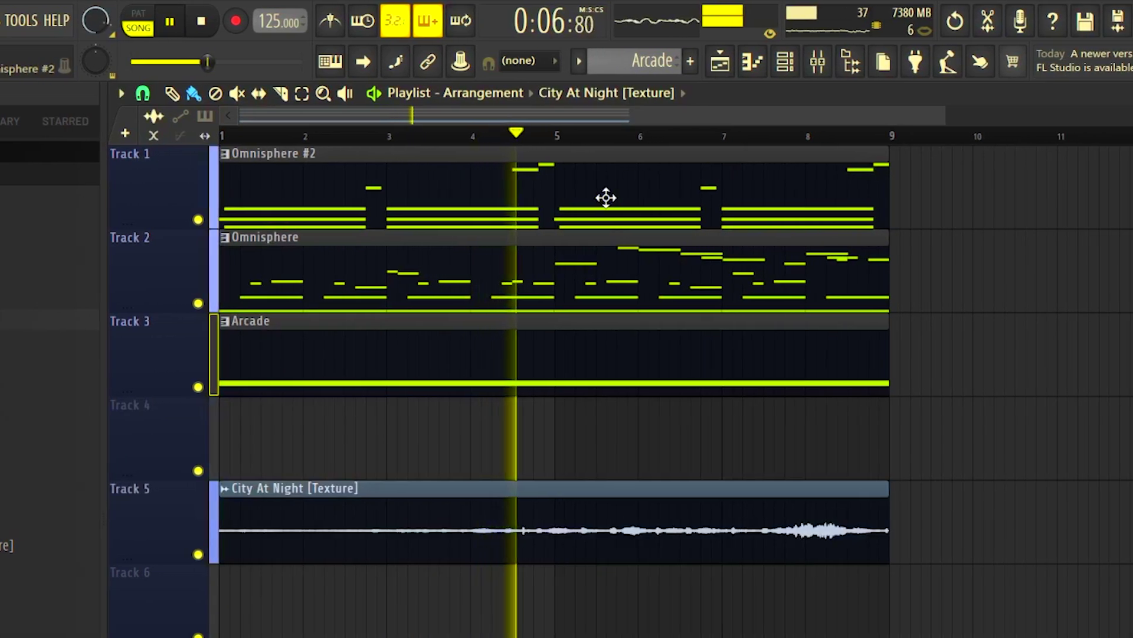
left_click_drag(648, 197, 599, 468)
Duplicate all melody and texture clips after bar 9 so they run through bar 17
left_click_drag(928, 230, 437, 612)
key("ctrl+b")
scroll(252, 582, "down", 3)
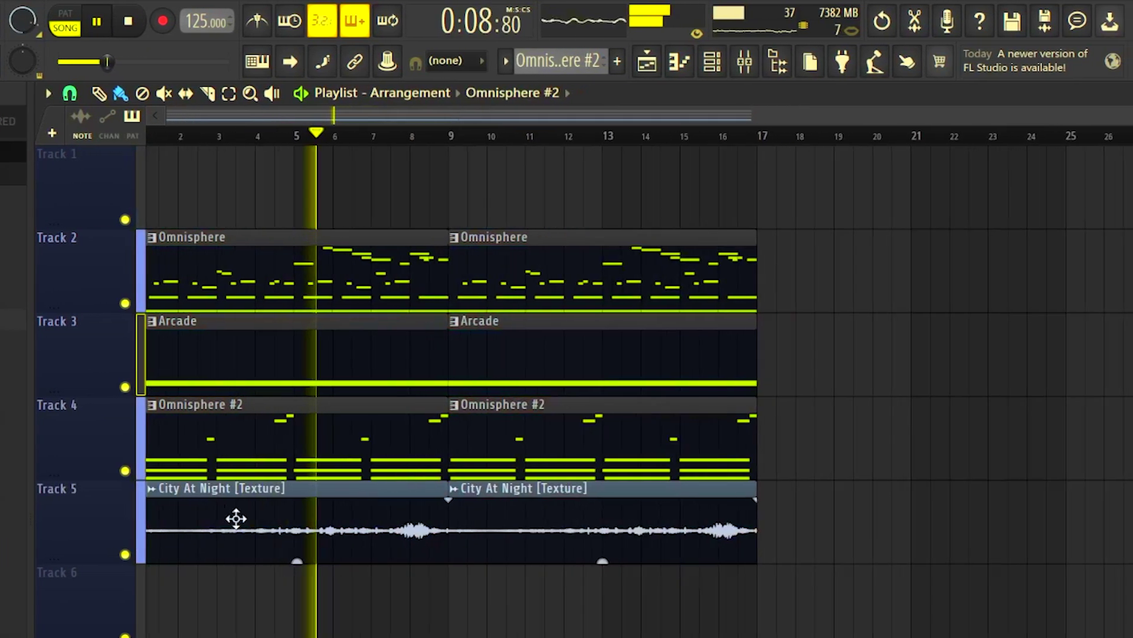
scroll(235, 519, "down", 2)
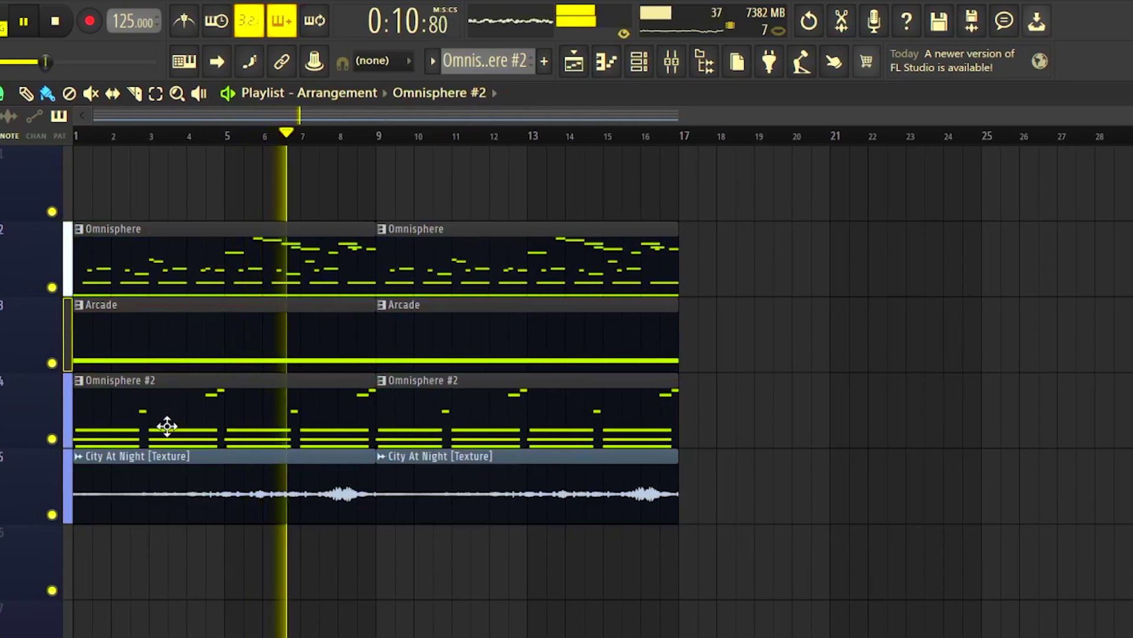
left_click_drag(177, 224, 425, 466)
scroll(413, 413, "down", 2)
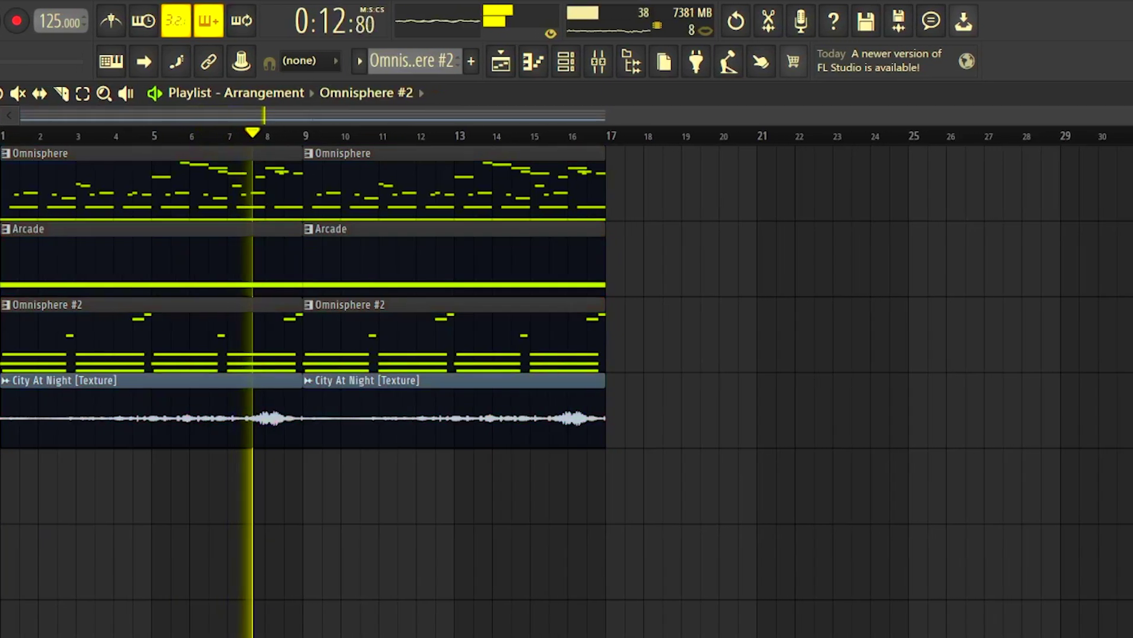
left_click(505, 567)
scroll(505, 567, "up", 3)
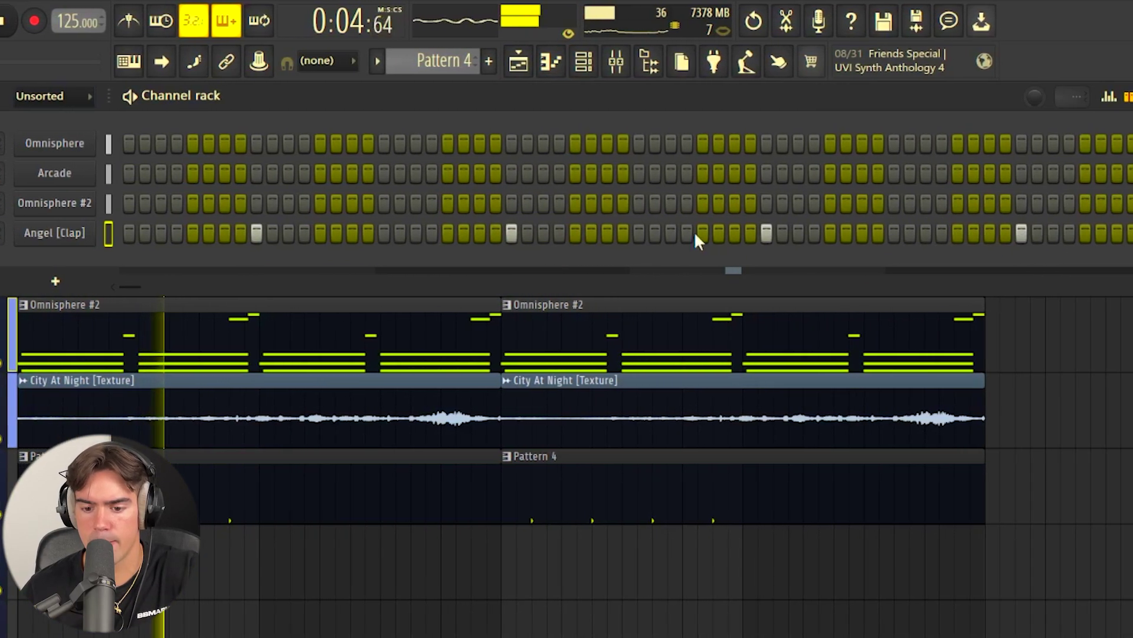
Open Angel [Clap] in the piano roll and duplicate its four C5 clap notes to fill the pattern
right_click(104, 232)
left_click(53, 229)
key("ctrl+b")
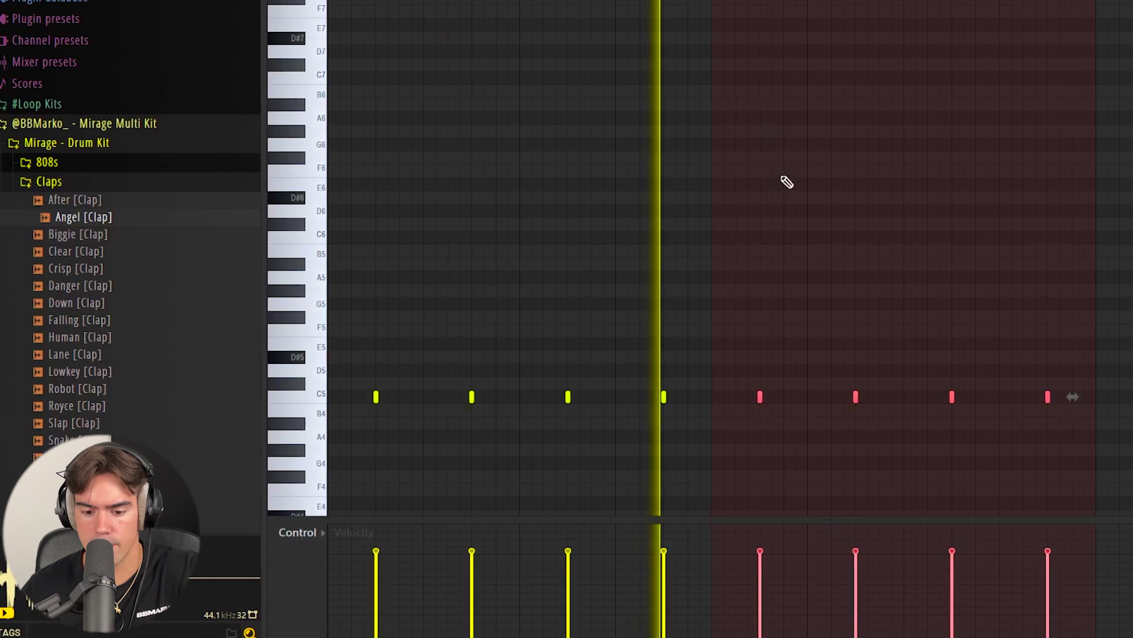
left_click(914, 372)
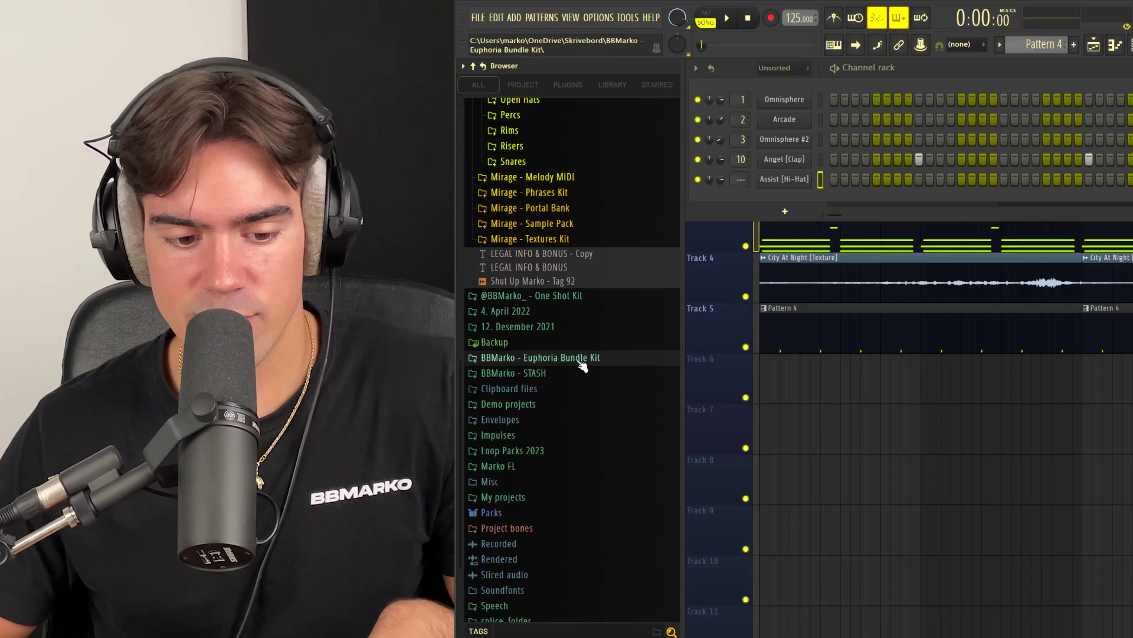
Expand the BBMarko - Euphoria Bundle Kit in the Browser down to its HiHat MIDIS files
left_click(583, 363)
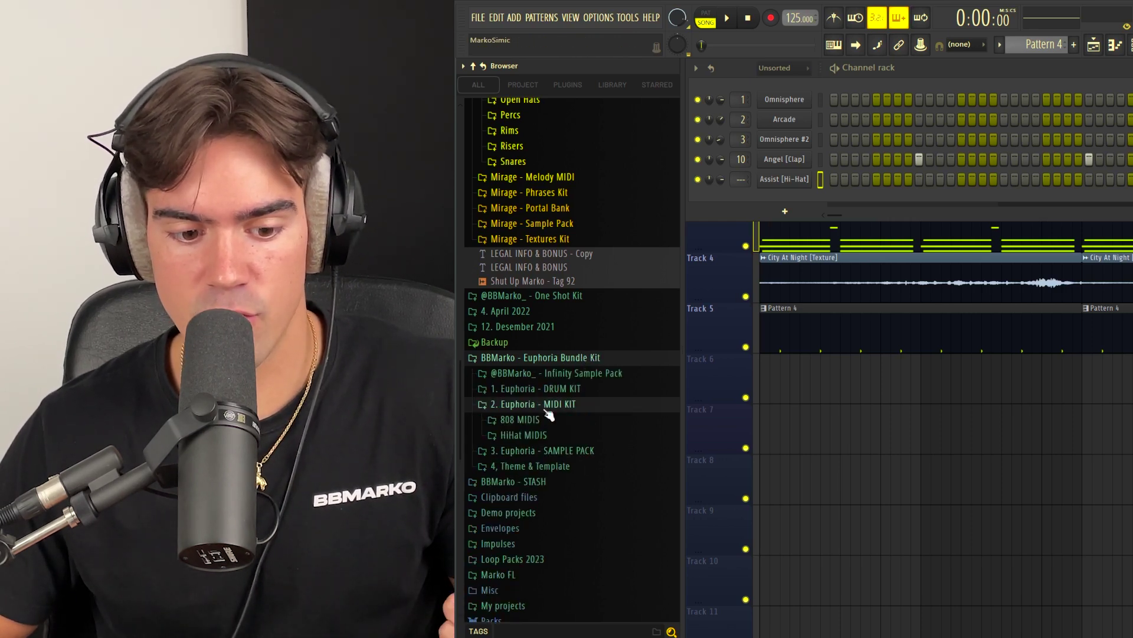
left_click(546, 438)
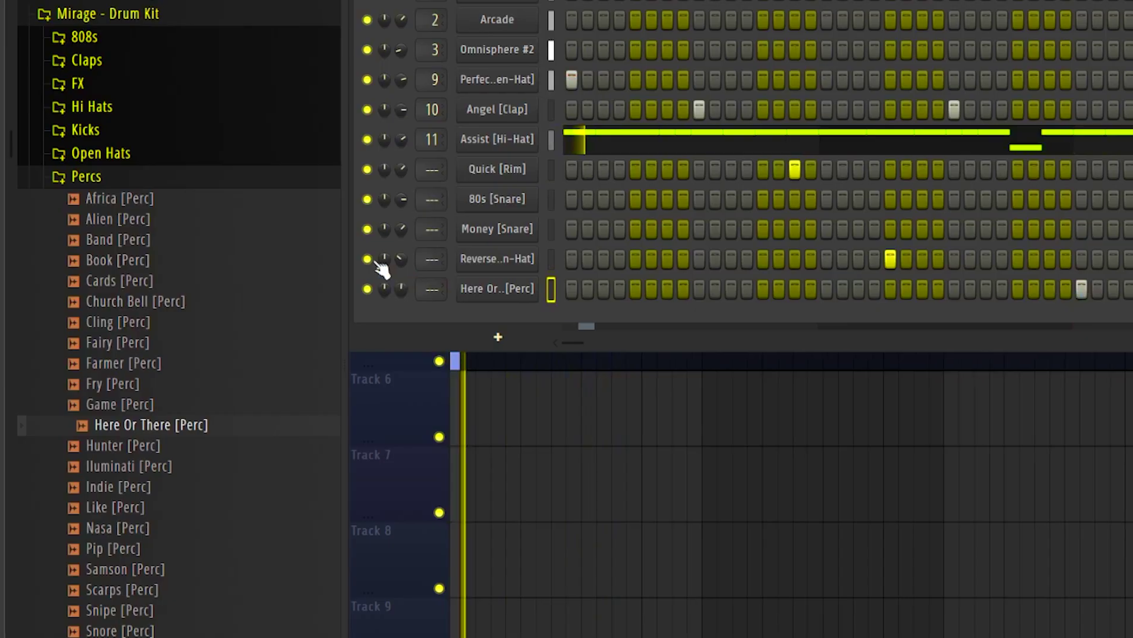
Collapse the Percs folder in the Browser
left_click(77, 182)
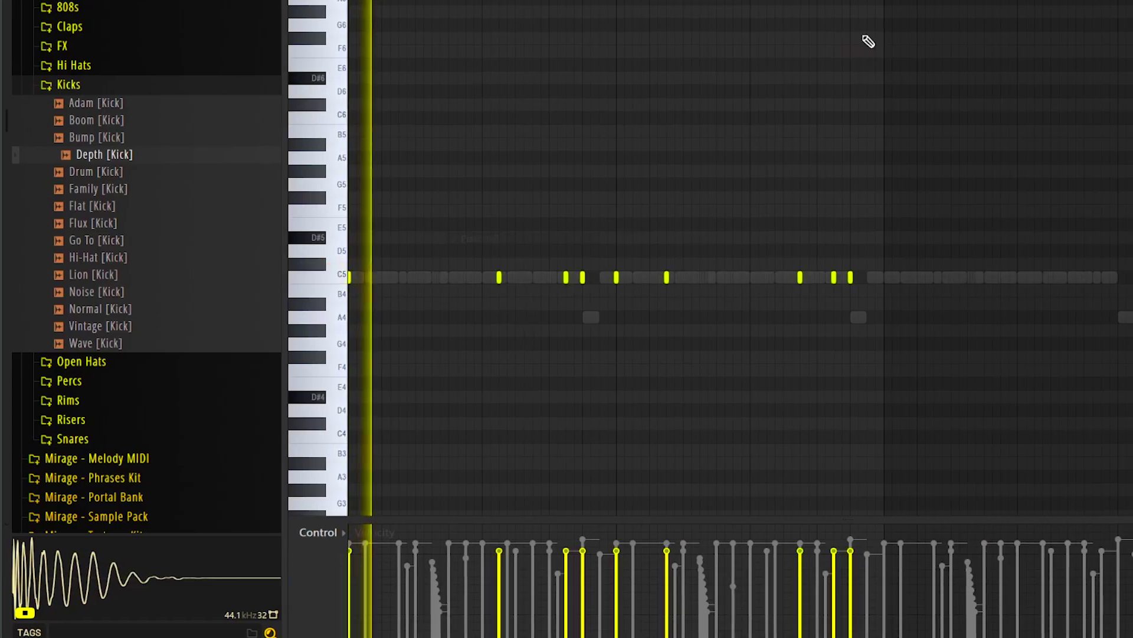
Select all the Depth [Kick] C5 notes in the piano roll
key("ctrl+a")
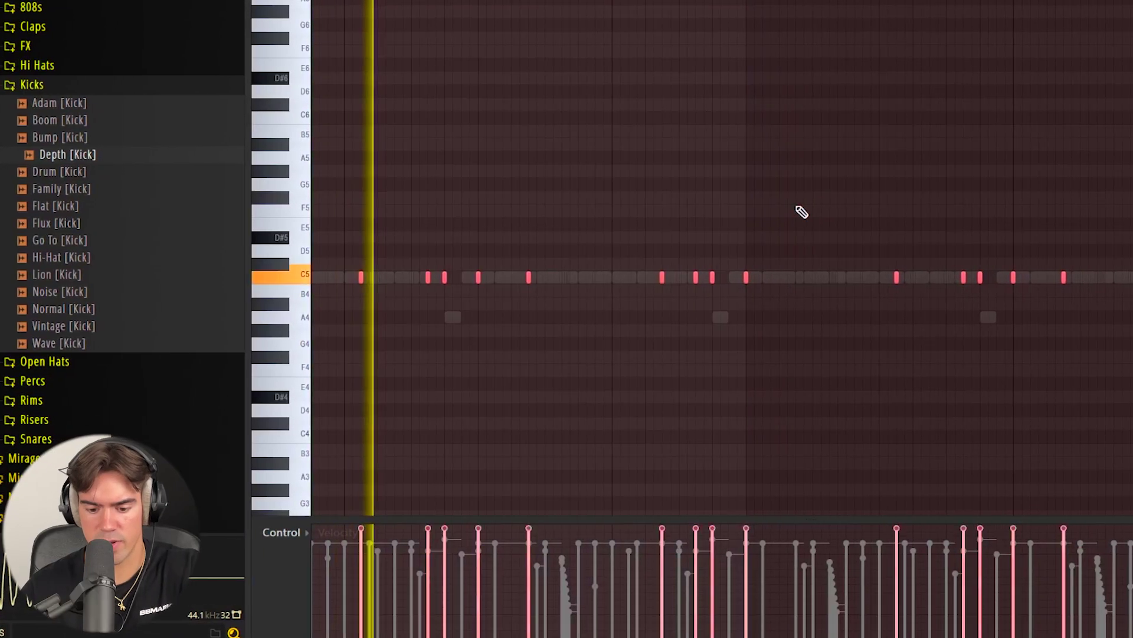
scroll(779, 155, "down", 2)
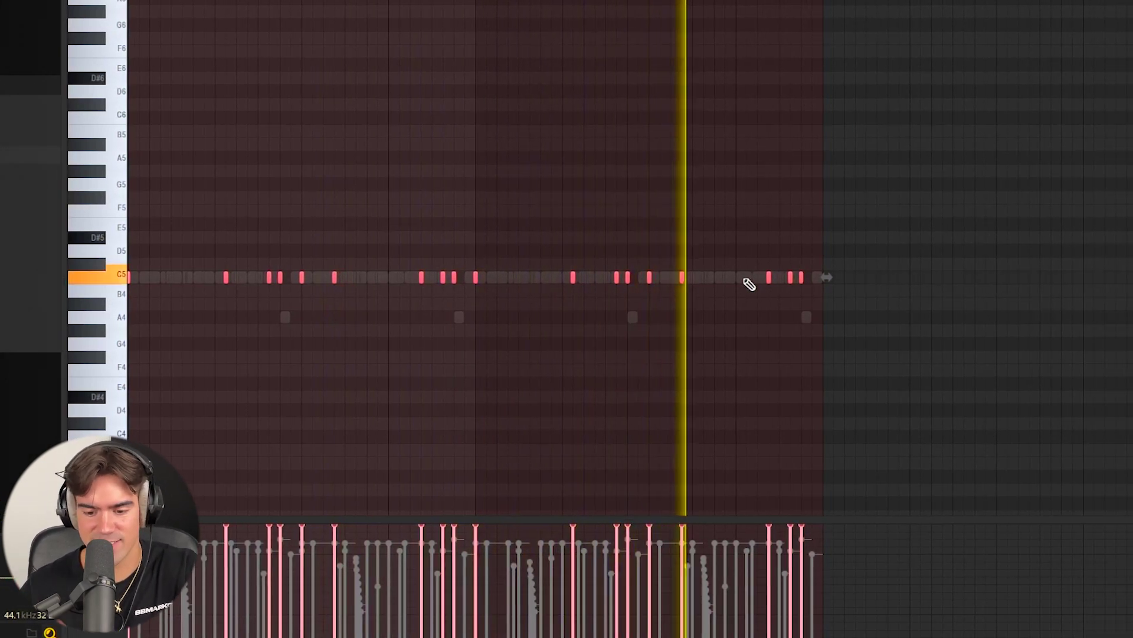
Deselect the Depth [Kick] notes in the piano roll
key("ctrl+d")
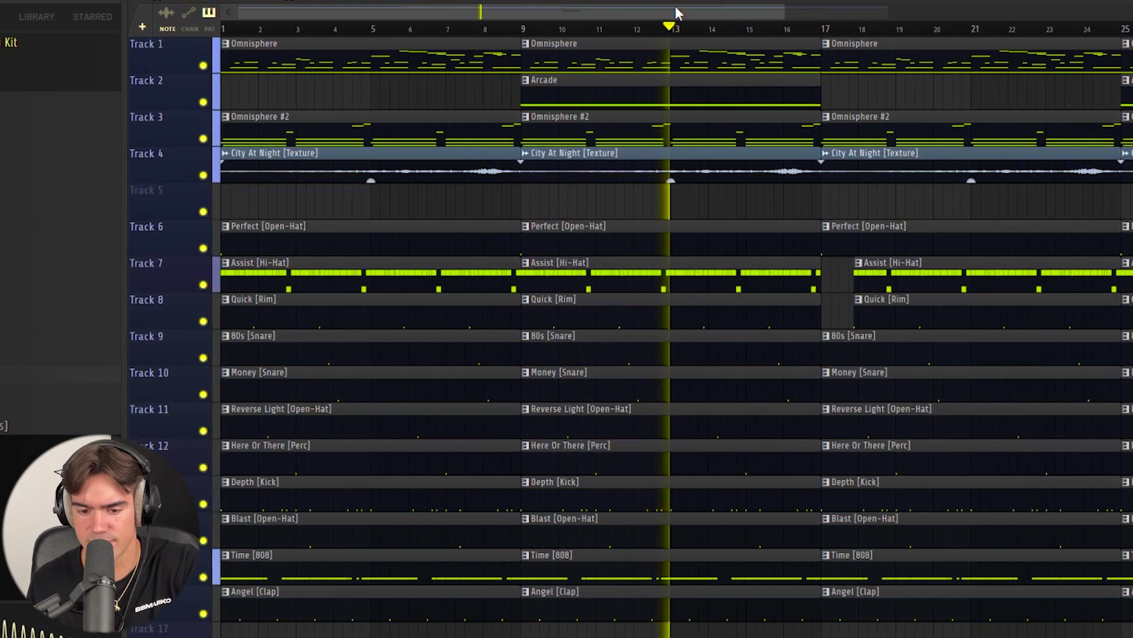
left_click_drag(677, 11, 737, 13)
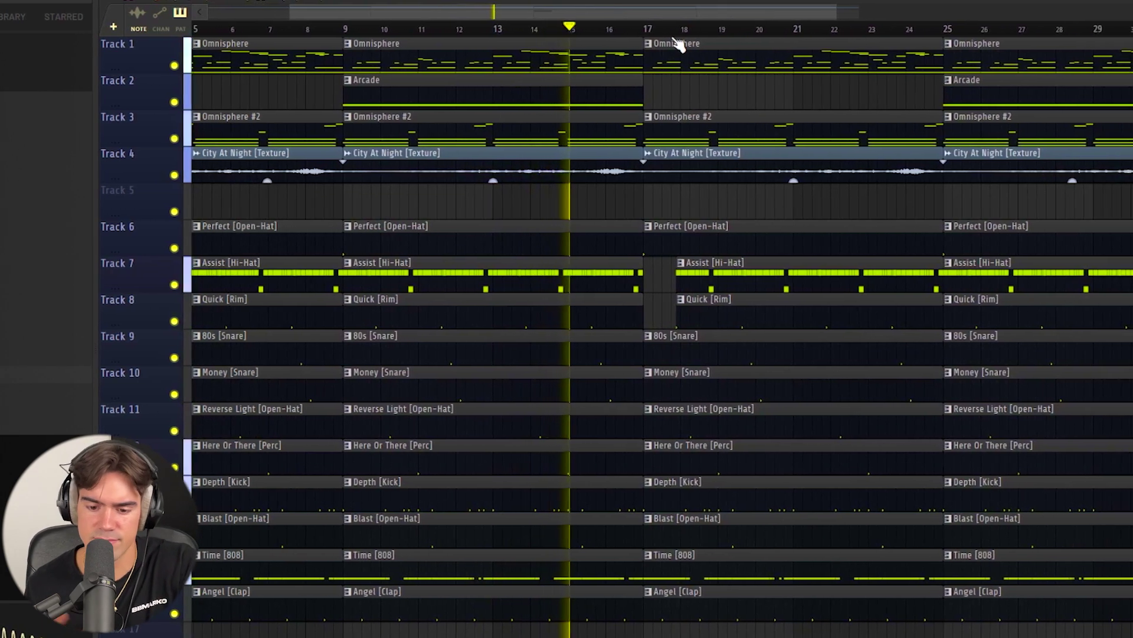
left_click_drag(703, 11, 729, 17)
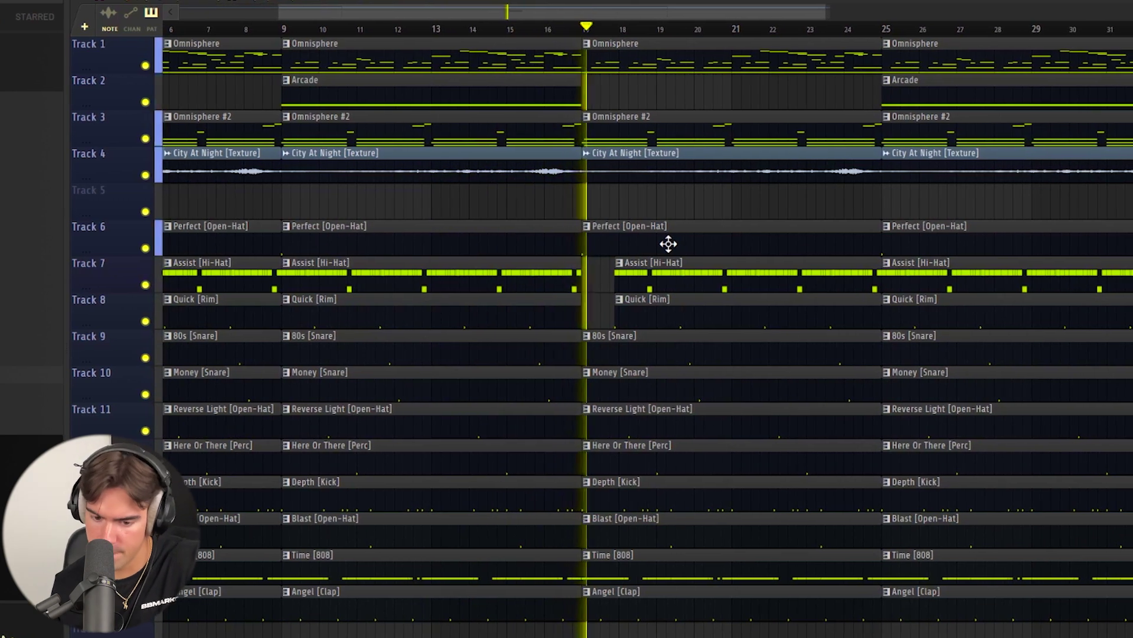